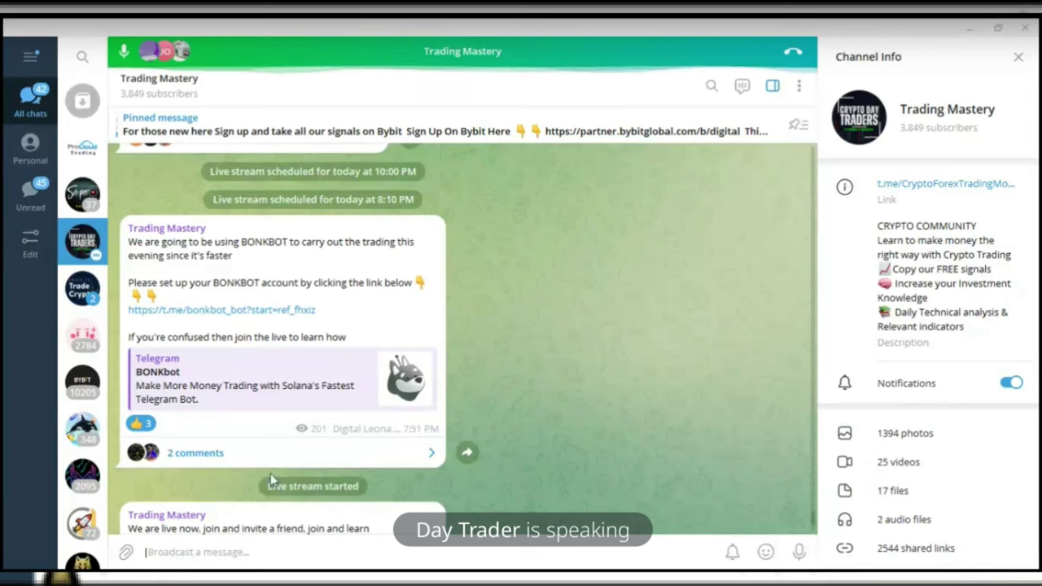
# - Open BONKbot from the t.me/bonkbot_bot link, start the bot, and copy its wallet address
pyautogui.scroll(1, 353, 443)
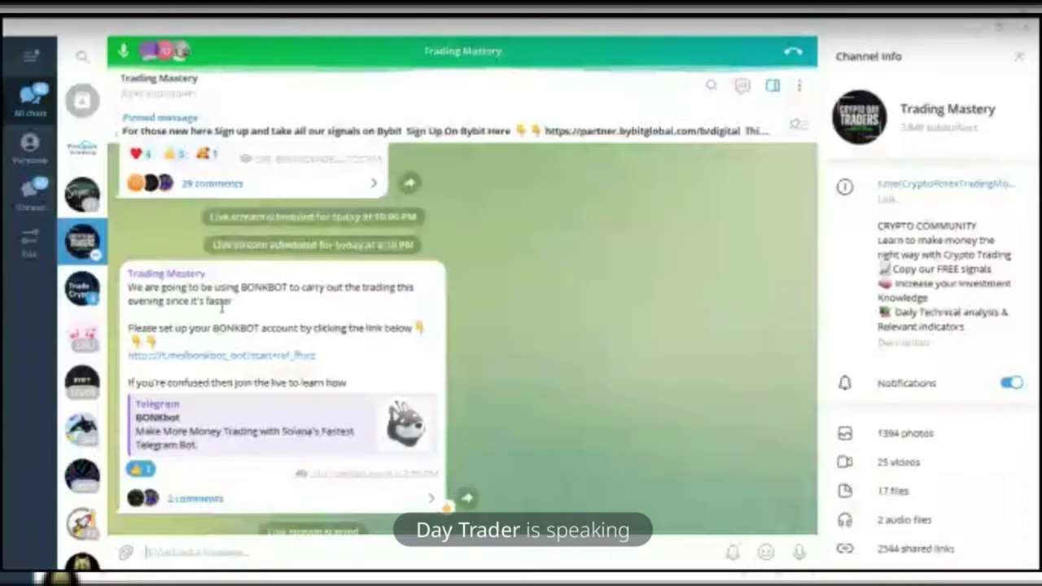
pyautogui.scroll(-1, 275, 301)
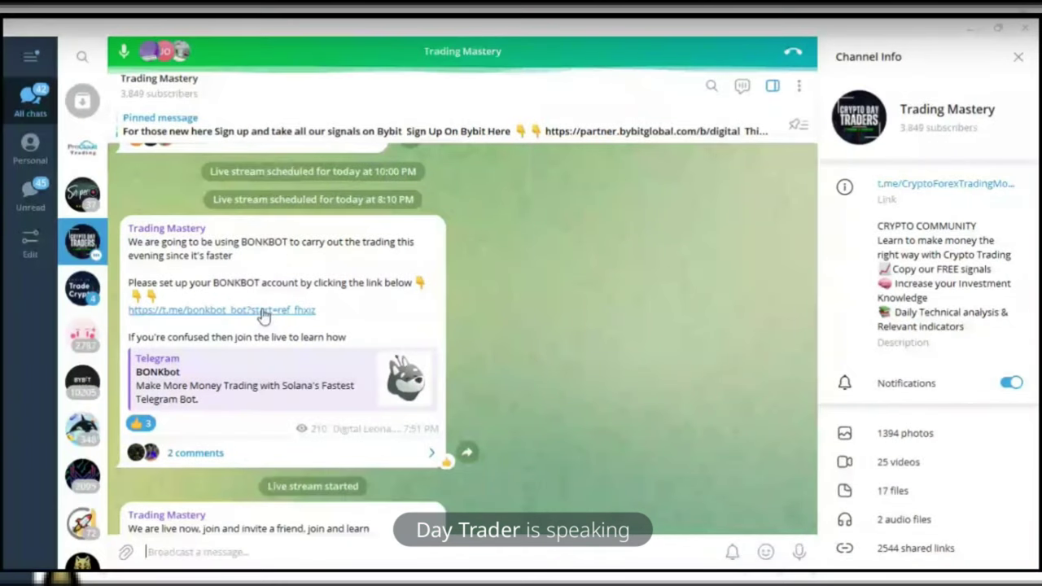
pyautogui.click(229, 317)
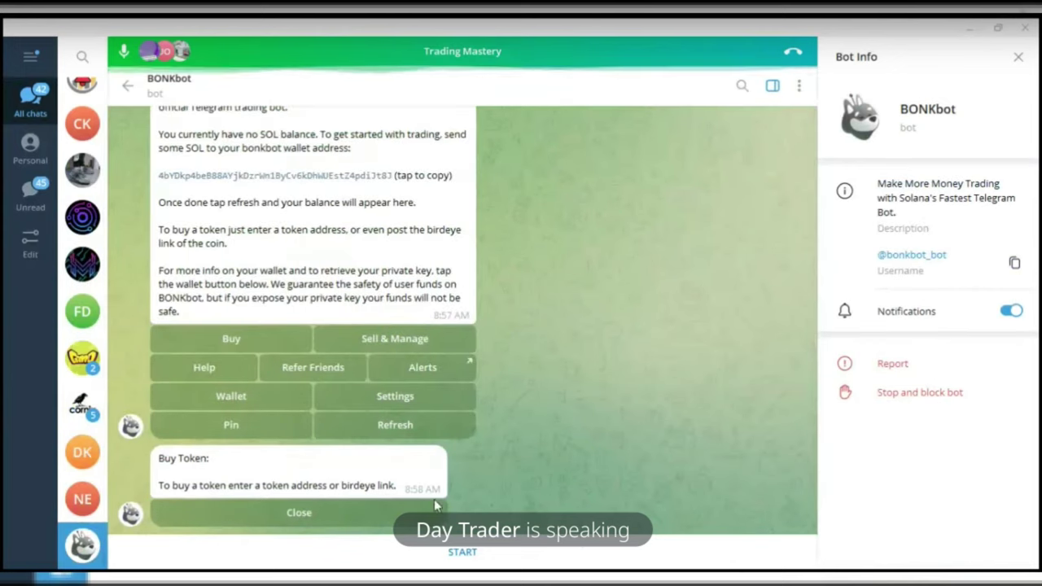
pyautogui.click(464, 552)
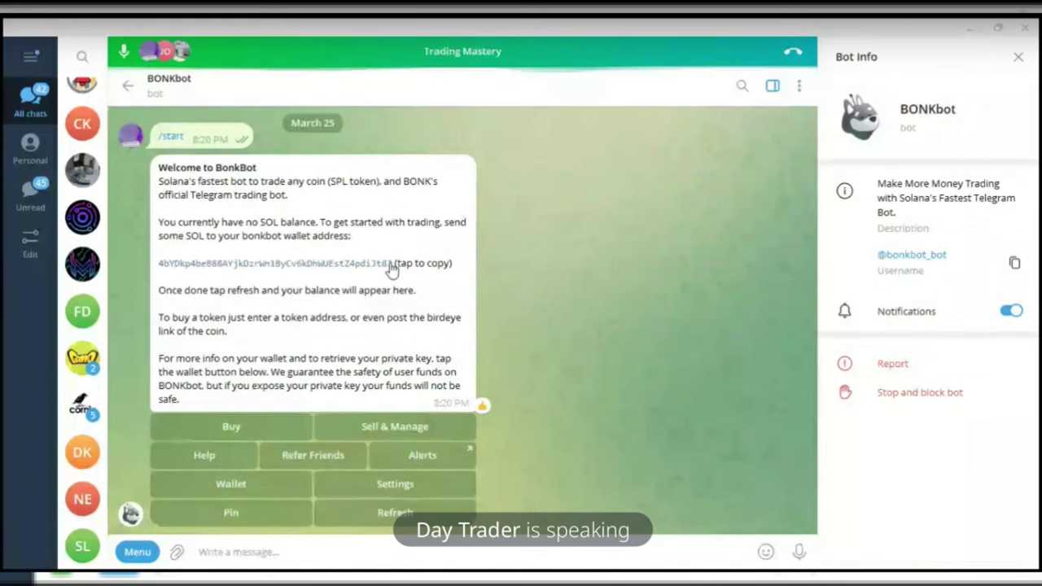
pyautogui.click(200, 267)
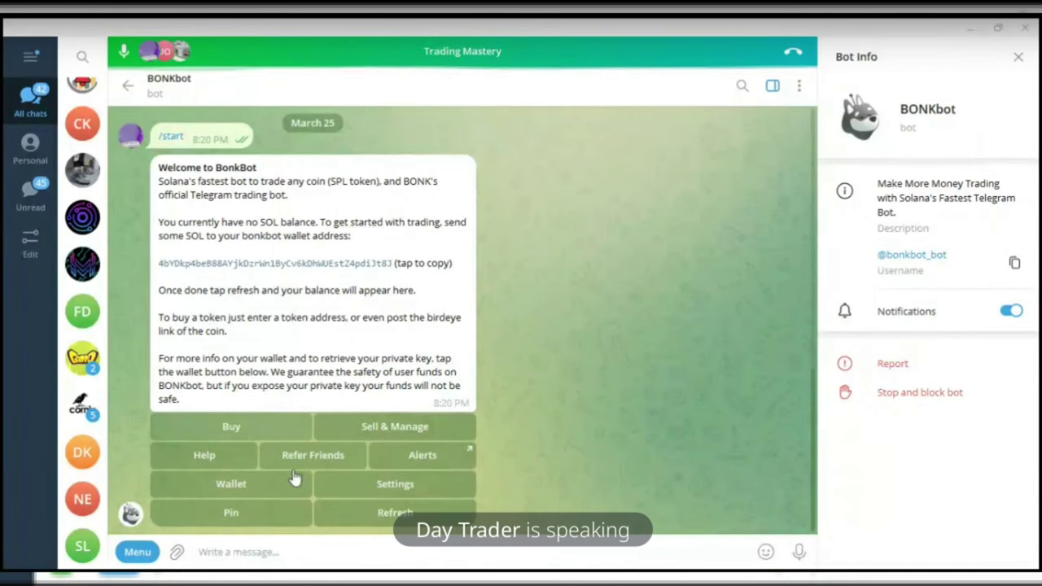
# - Show BONKbot's wallet with 0 SOL, copy its address, then copy the Deposit SOL address
pyautogui.click(238, 492)
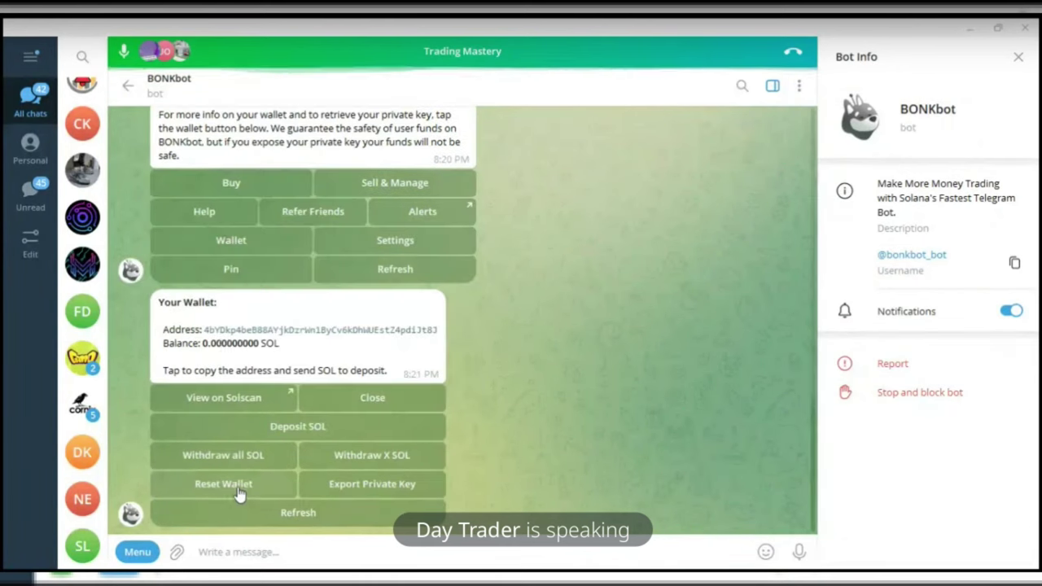
pyautogui.moveTo(208, 343); pyautogui.dragTo(285, 343)
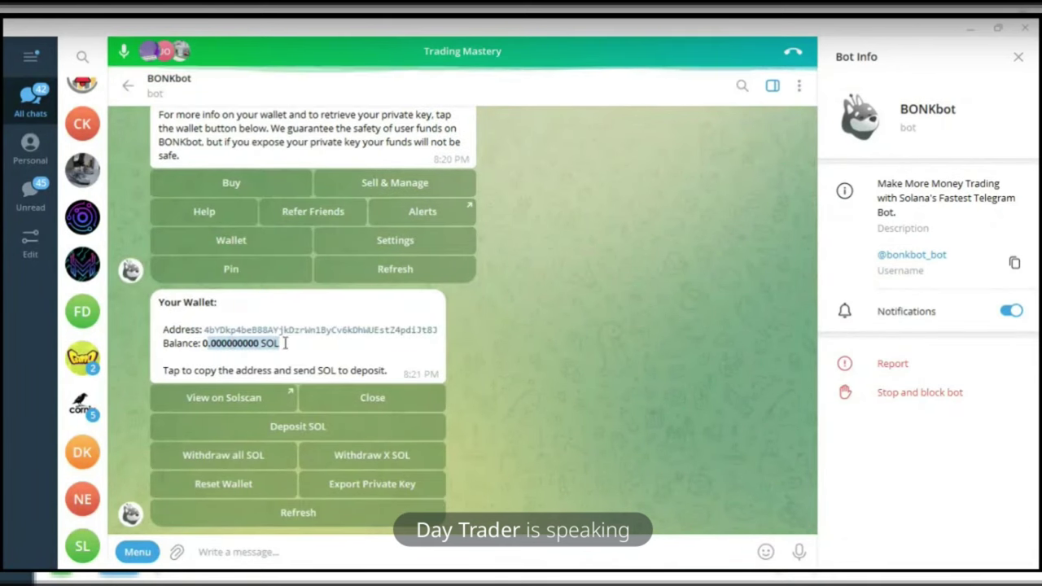
pyautogui.click(234, 332)
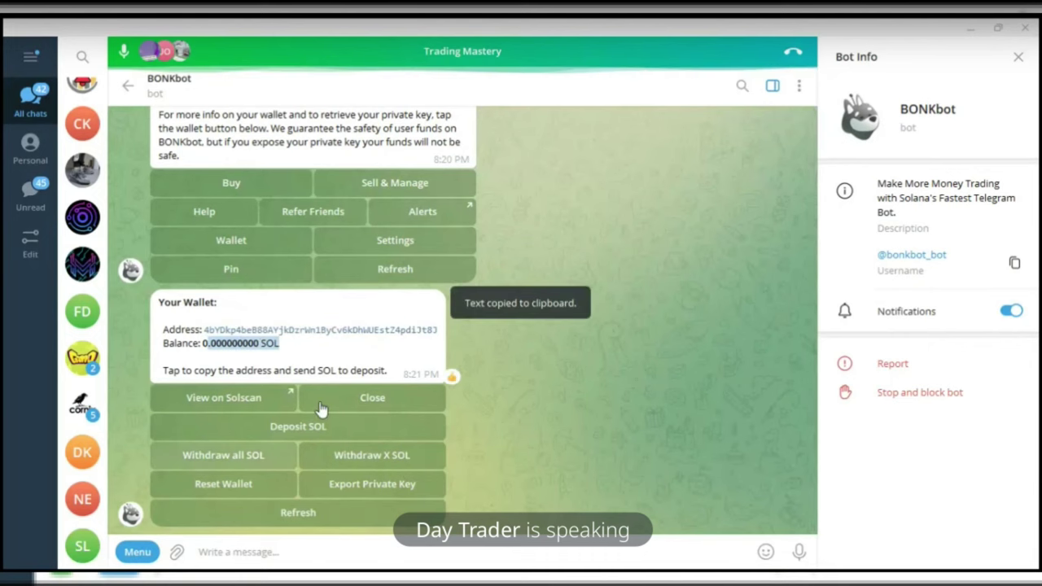
pyautogui.click(285, 425)
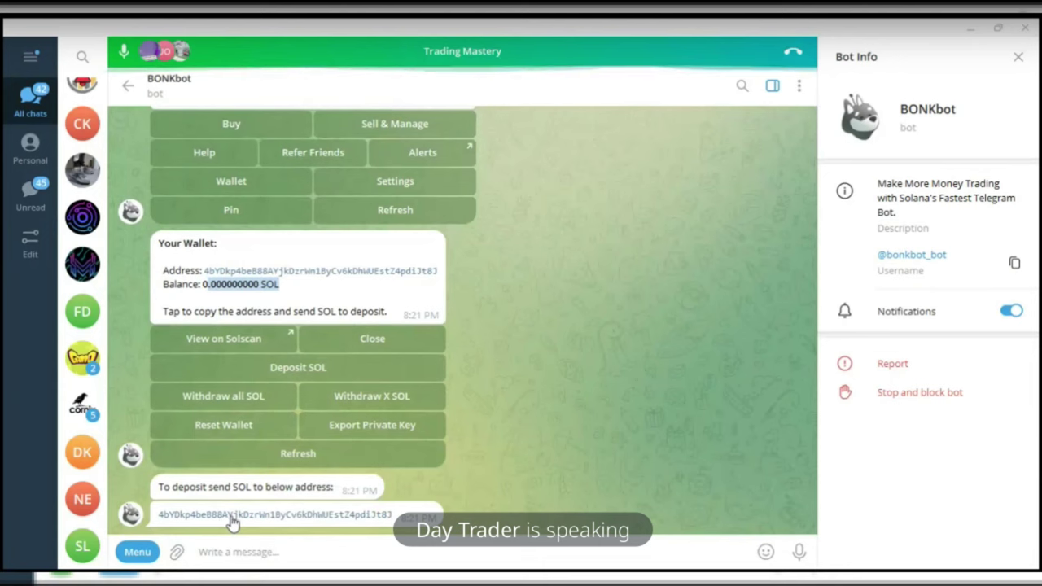
pyautogui.click(231, 516)
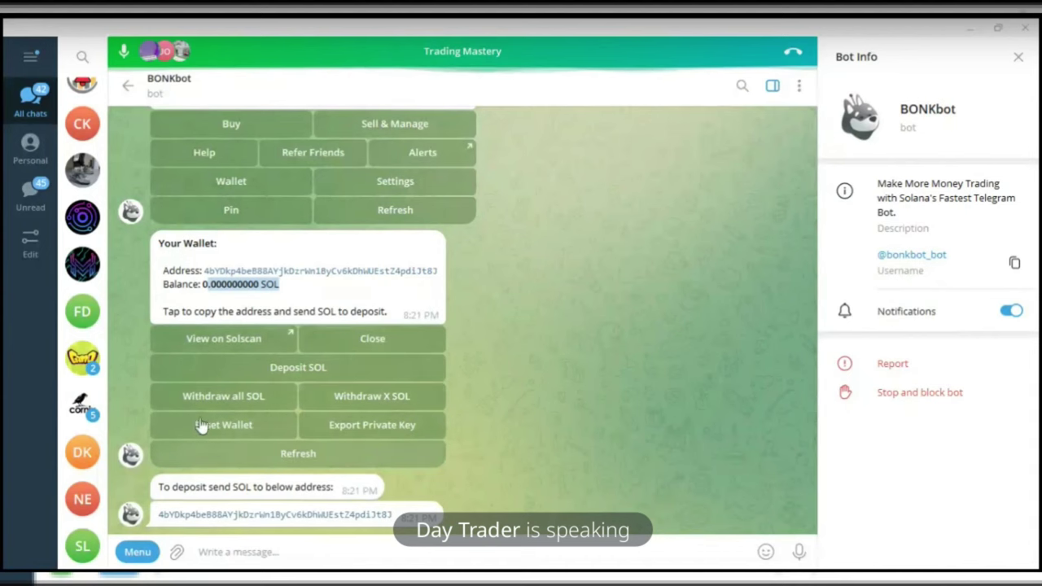
# - Open BONKbot Settings and review buy buttons, 10% slippage, MEV protect and priority options
pyautogui.scroll(1, 344, 397)
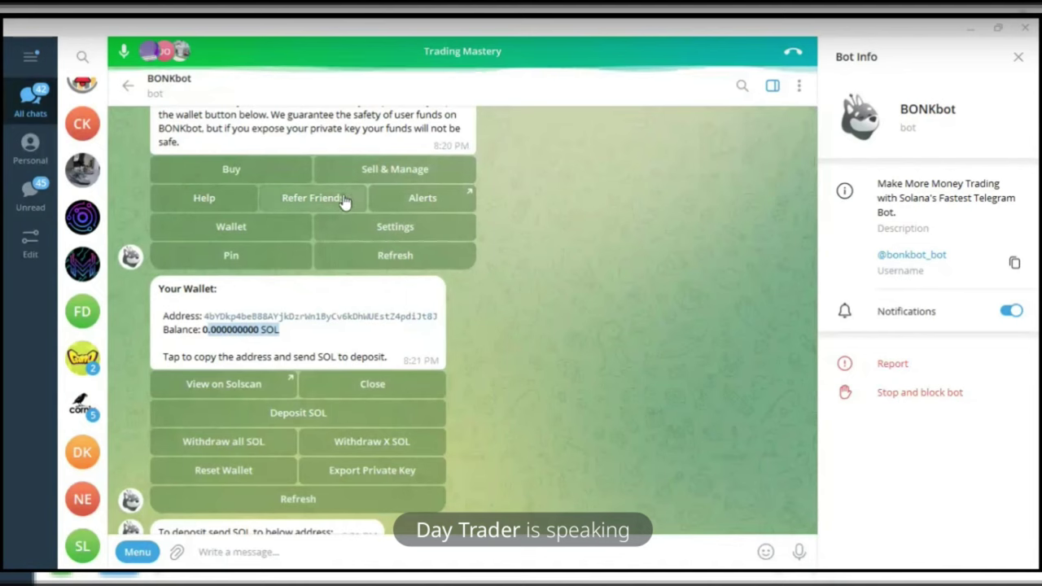
pyautogui.scroll(-1, 384, 361)
pyautogui.scroll(3, 364, 346)
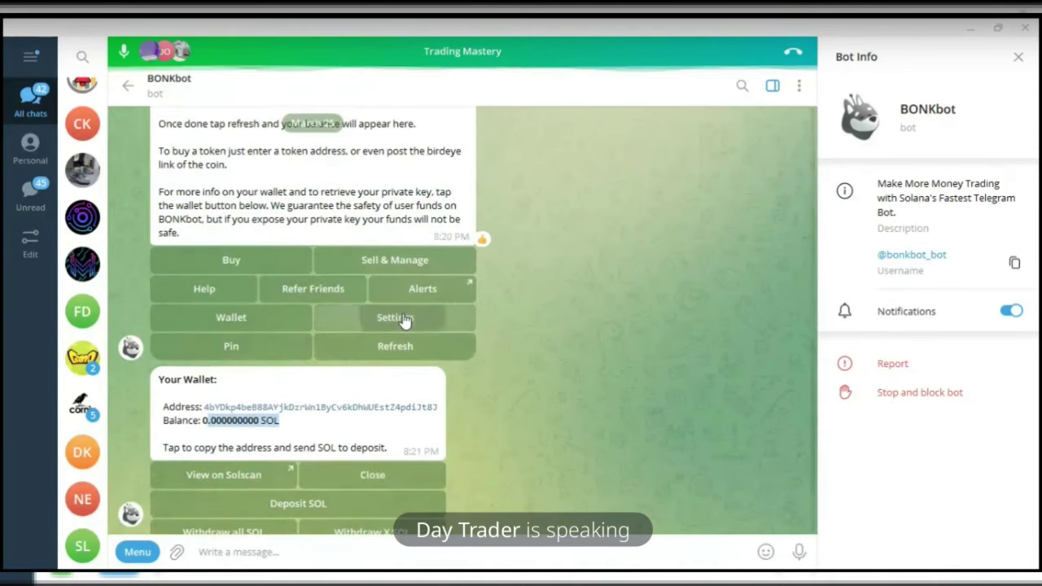
pyautogui.doubleClick(305, 393)
pyautogui.scroll(-10, 305, 393)
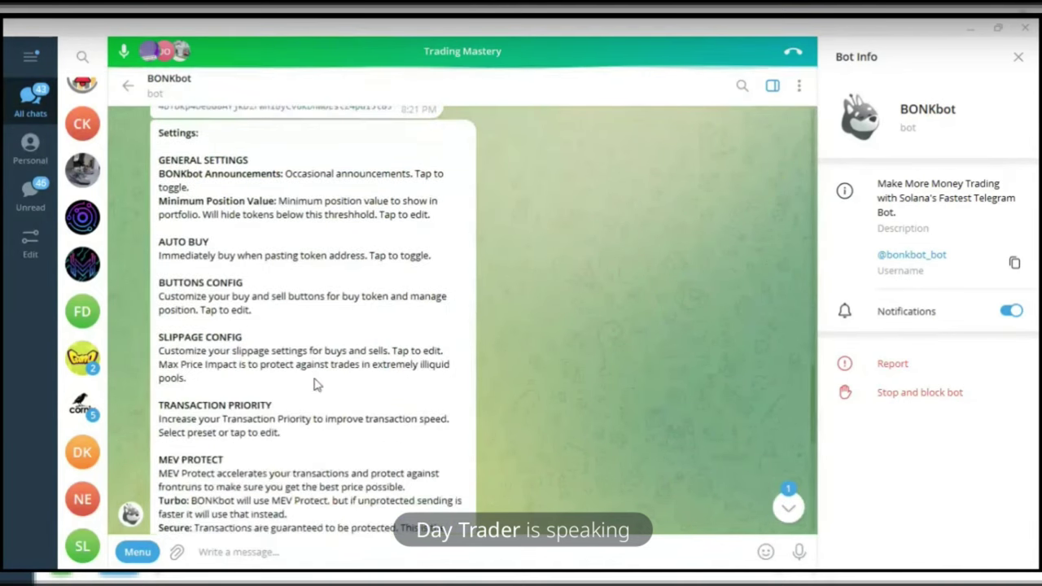
pyautogui.scroll(-3, 301, 394)
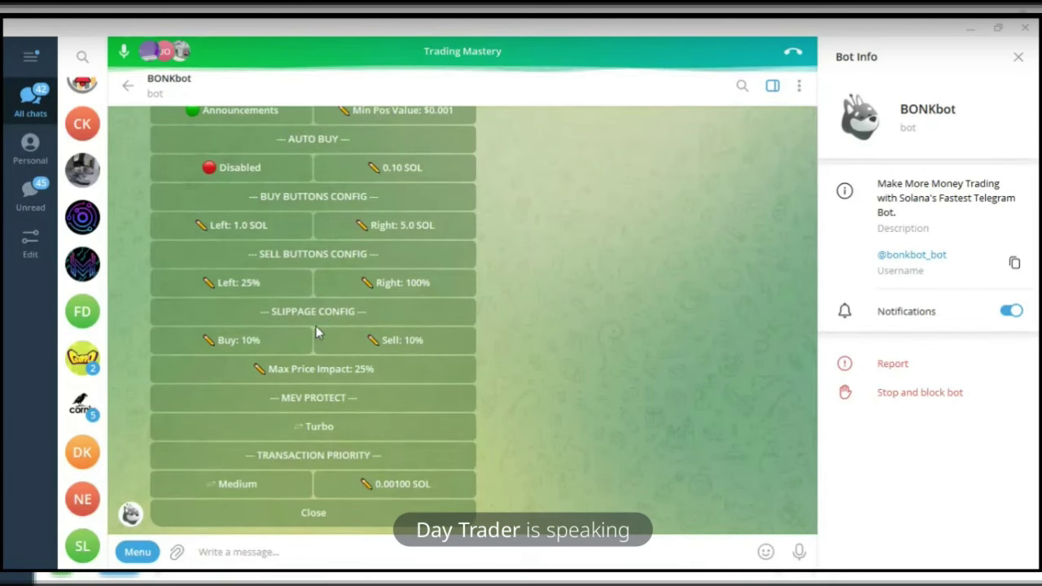
pyautogui.scroll(2, 316, 330)
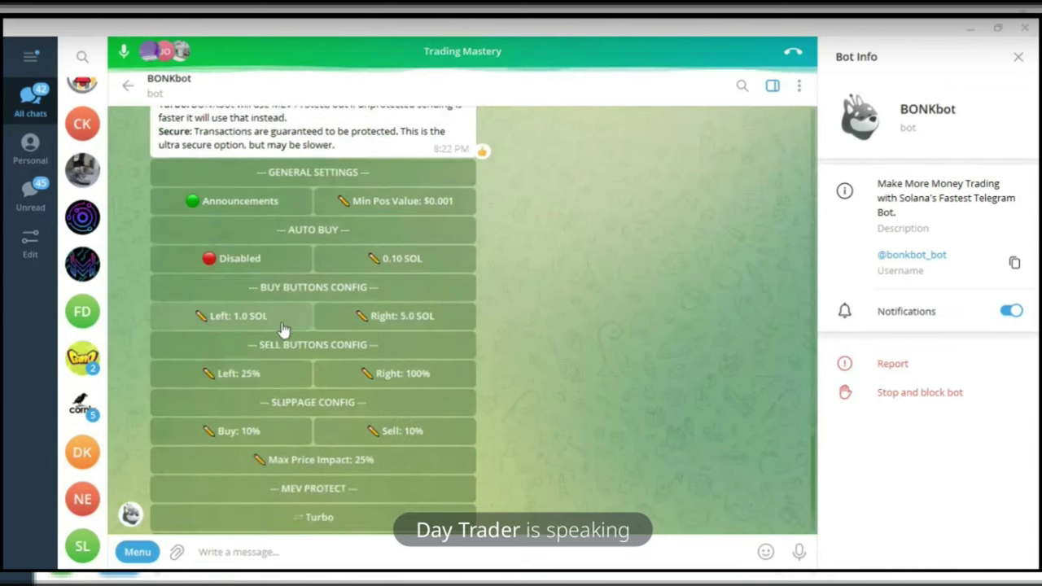
pyautogui.scroll(-1, 282, 329)
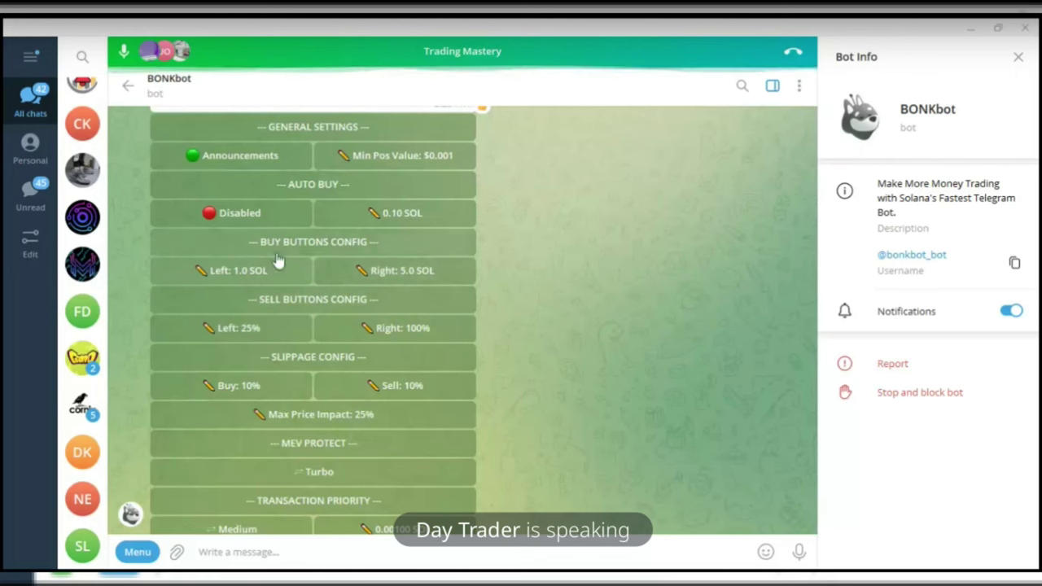
# - Set BONKbot's left buy button amount to 0.1 SOL
pyautogui.click(233, 274)
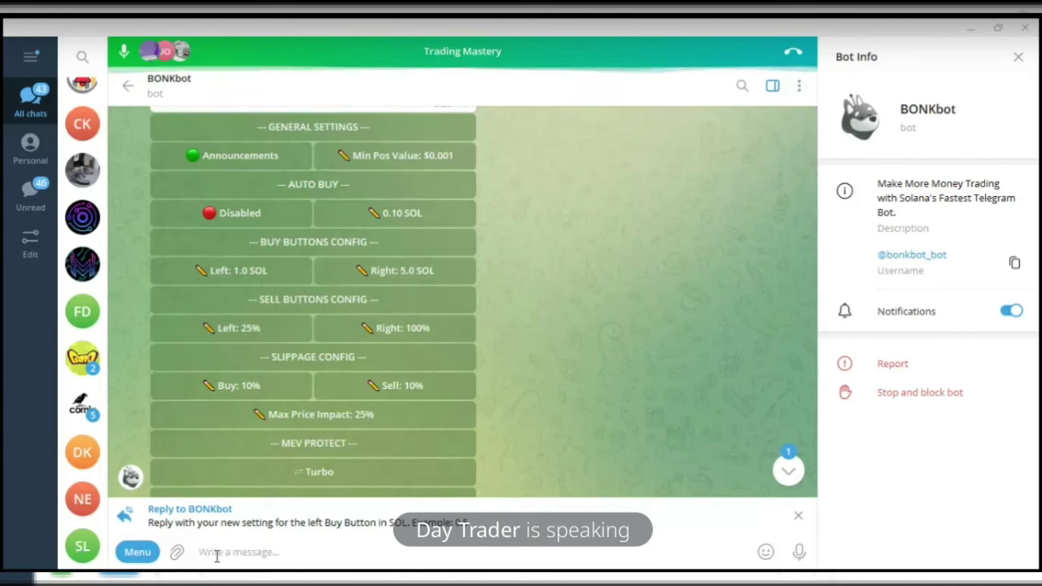
pyautogui.write('0.1')
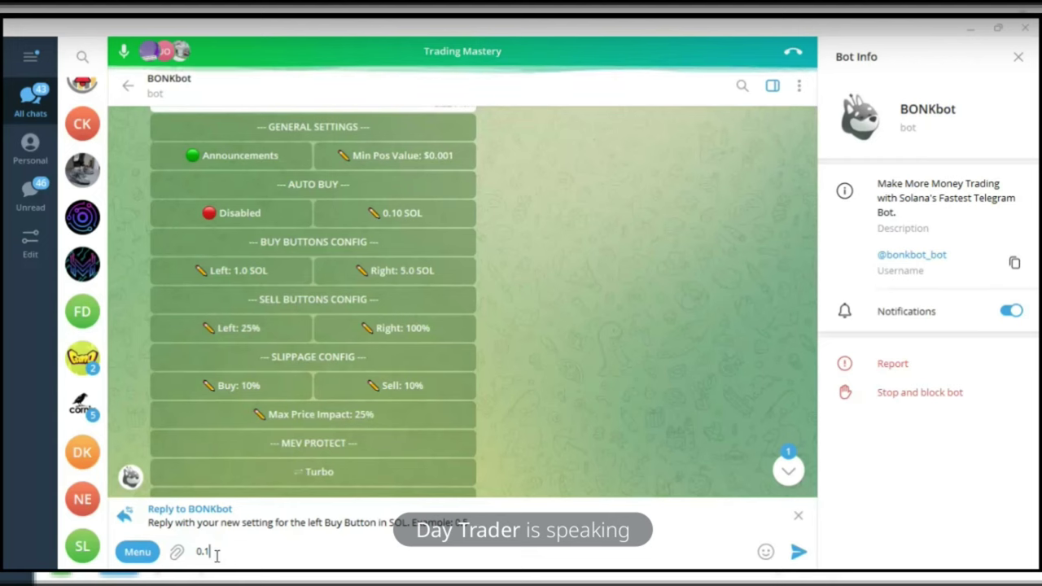
pyautogui.press('Return')
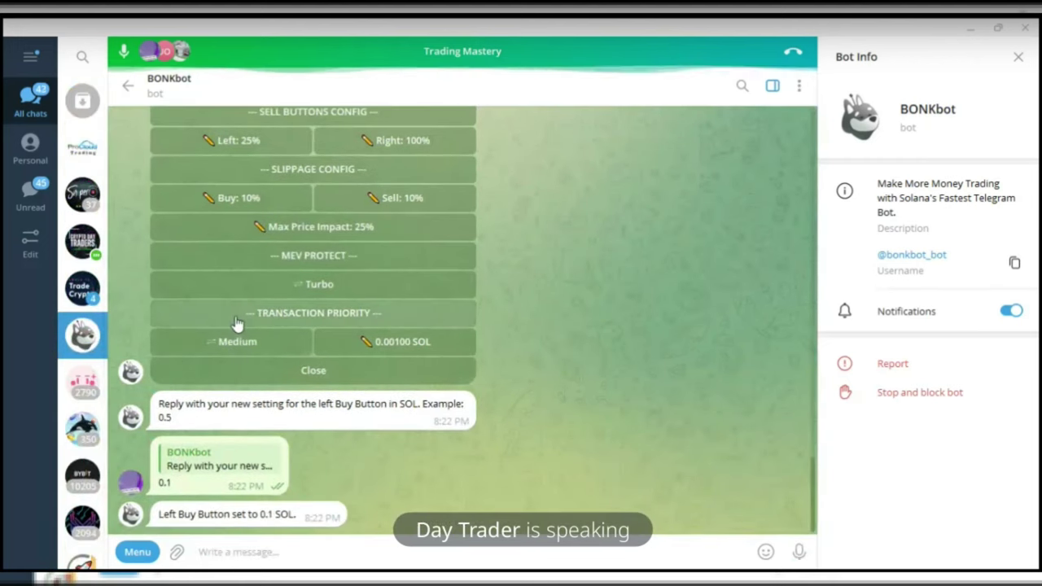
pyautogui.scroll(1, 240, 295)
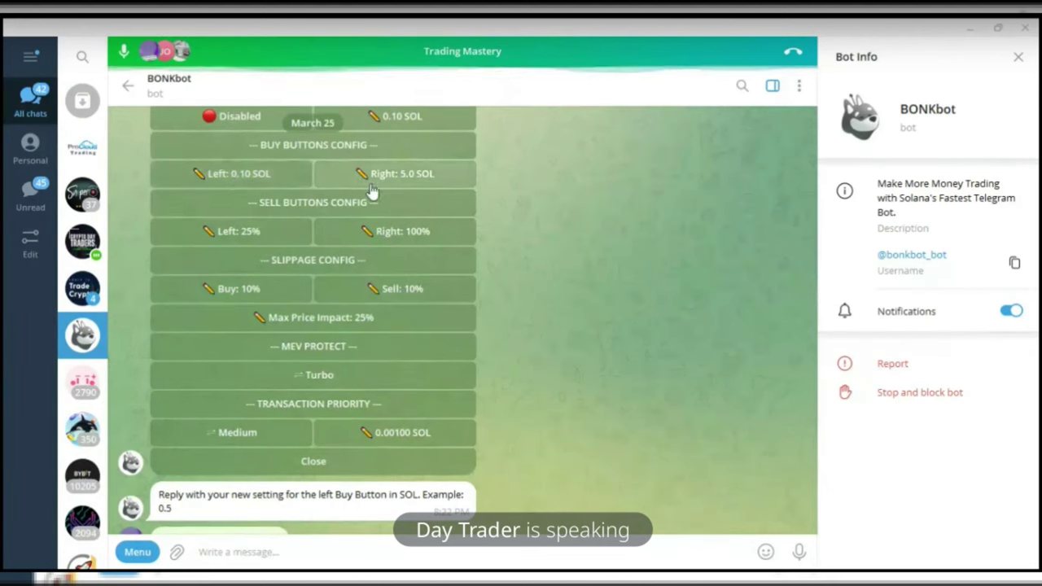
# - Set the right buy button to 0.2 SOL, so buttons read 0.10 and 0.20 SOL
pyautogui.click(396, 175)
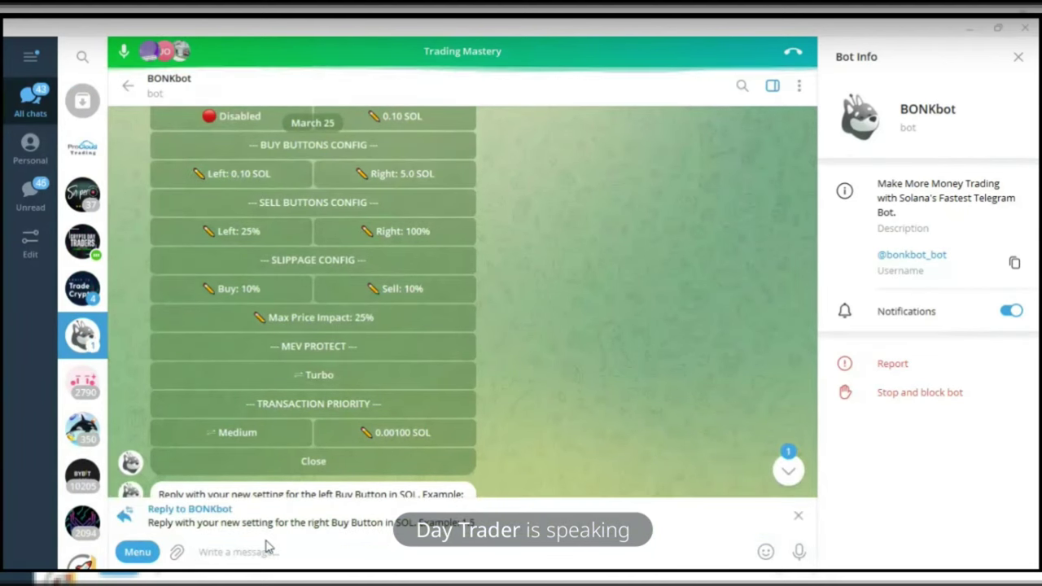
pyautogui.write('0.2')
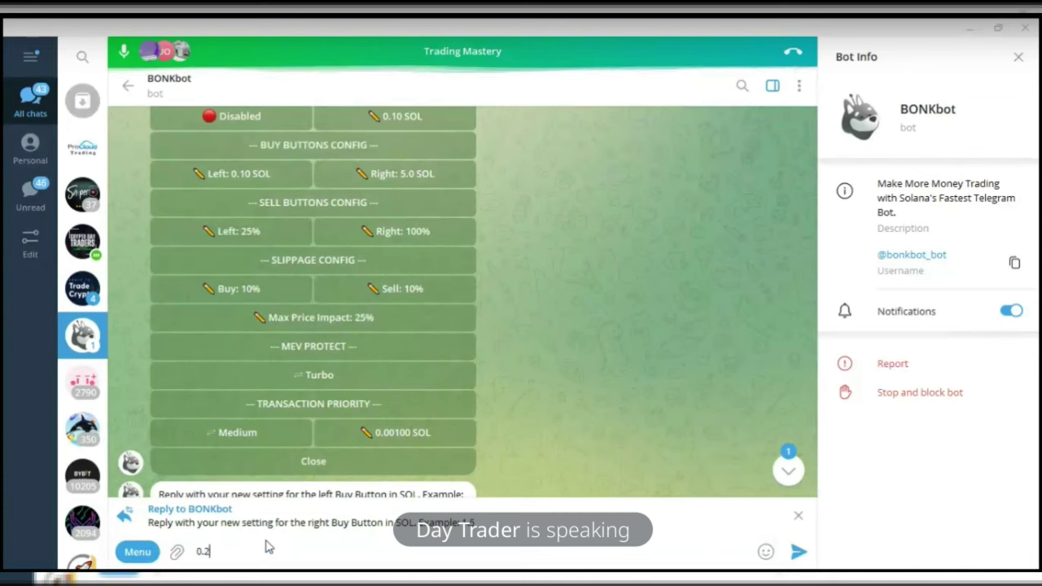
pyautogui.press('Return')
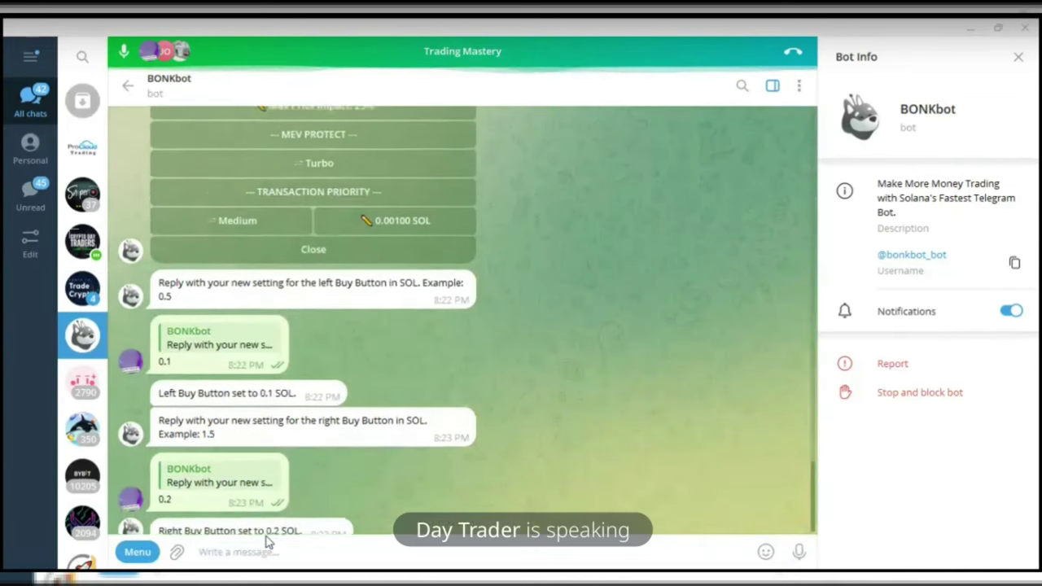
pyautogui.scroll(3, 319, 356)
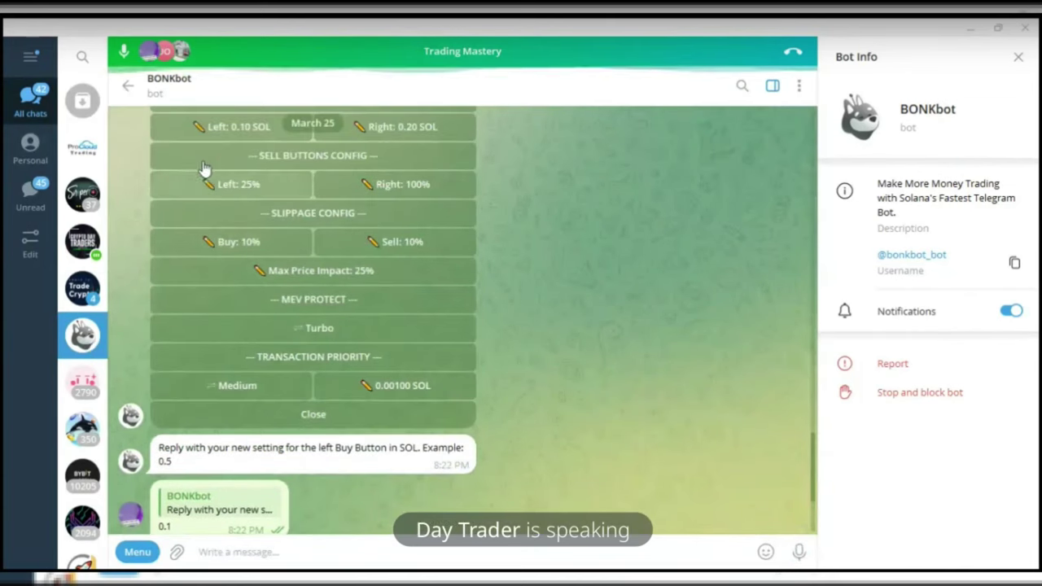
pyautogui.scroll(2, 235, 207)
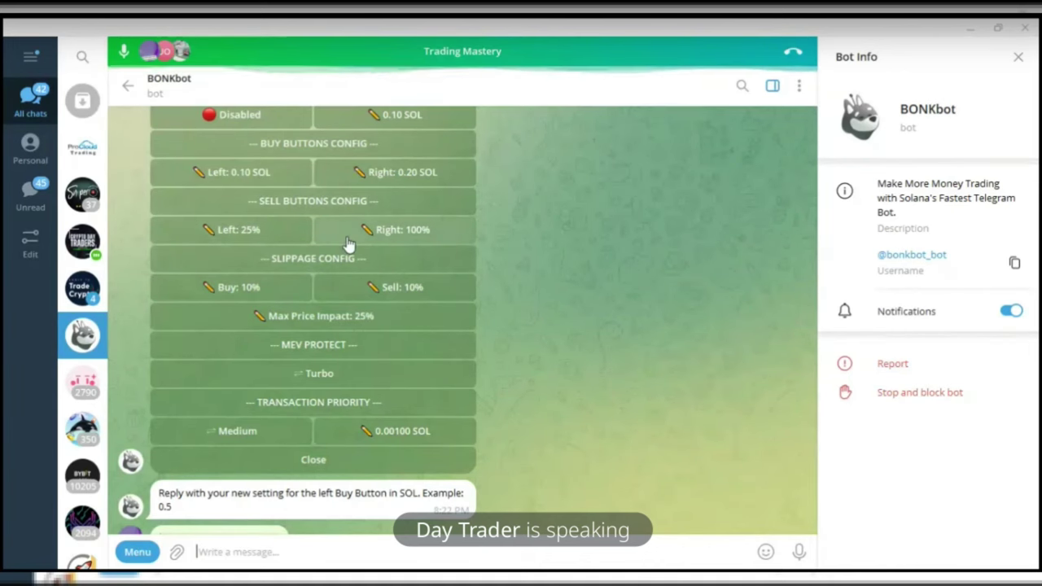
# - Keep MEV protection on Turbo and raise priority from Medium to Very High (0.0100 SOL)
pyautogui.write('0.1')
pyautogui.press('Return')
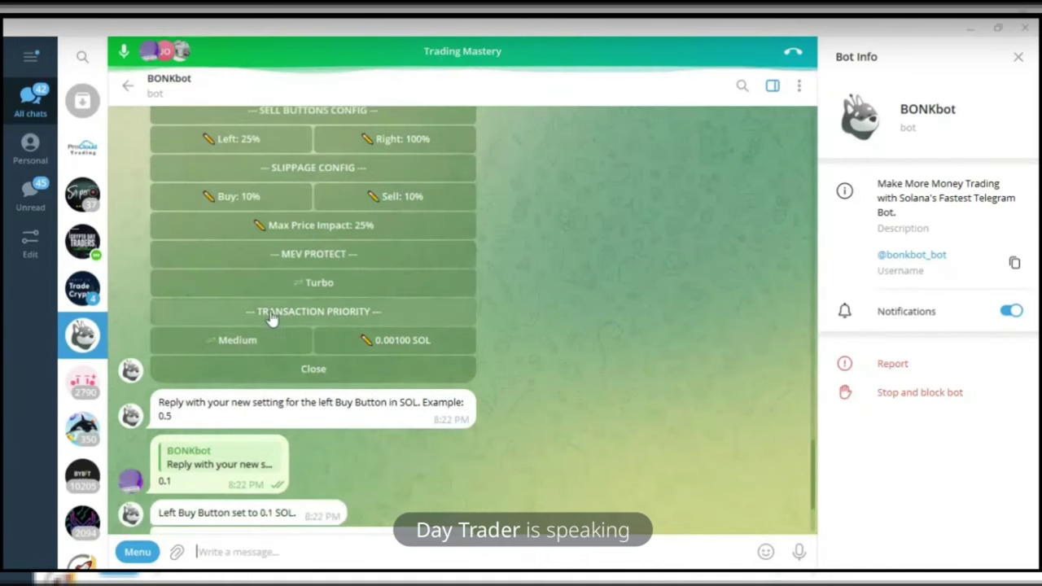
pyautogui.click(320, 286)
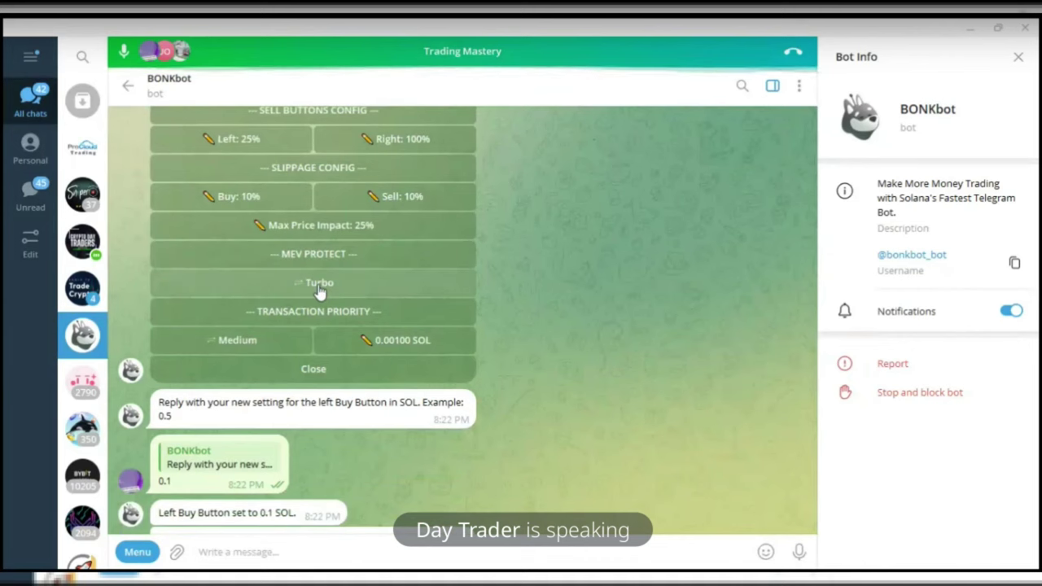
pyautogui.click(319, 290)
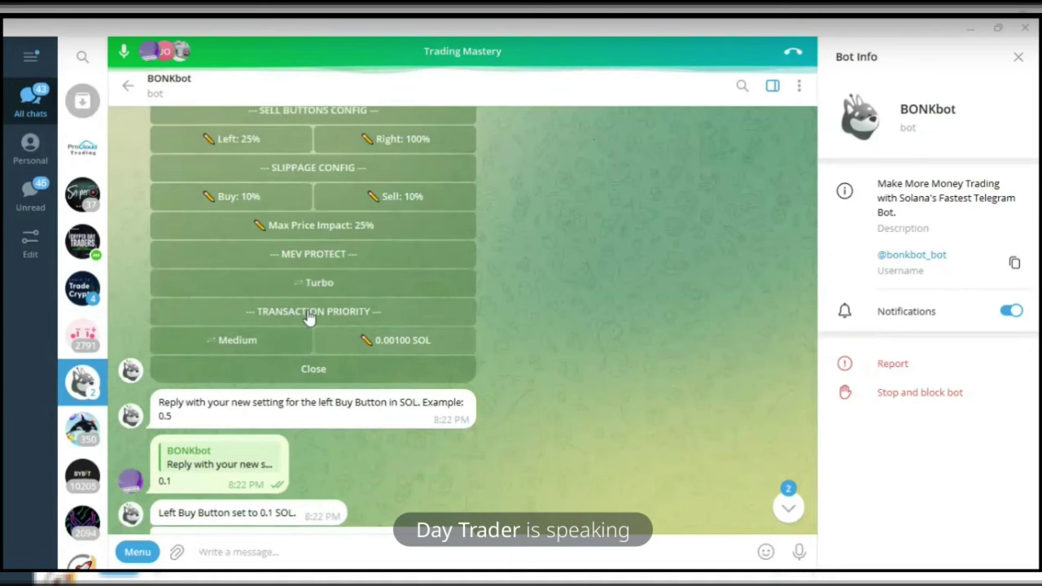
pyautogui.click(238, 341)
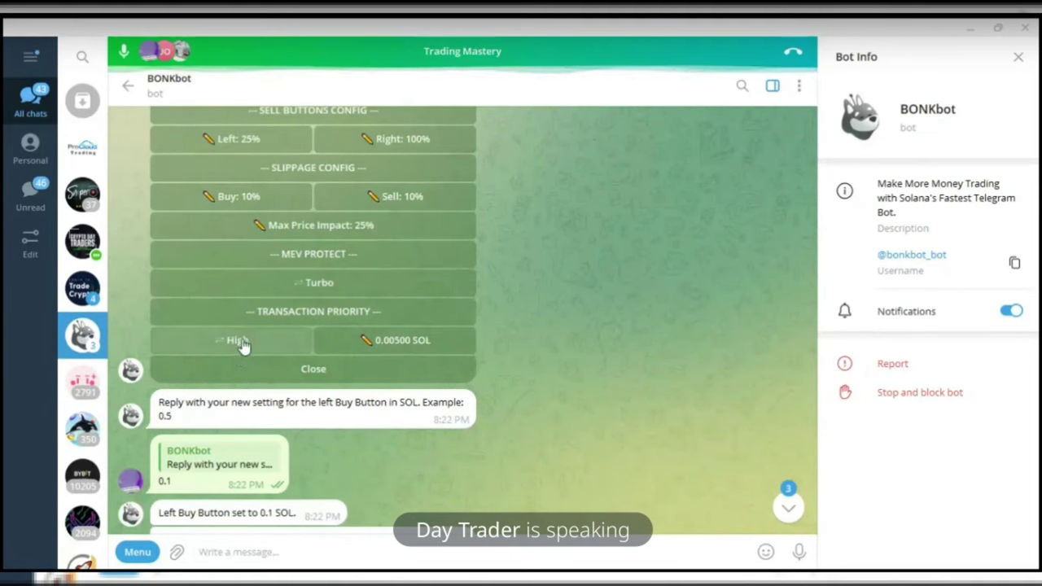
pyautogui.click(244, 341)
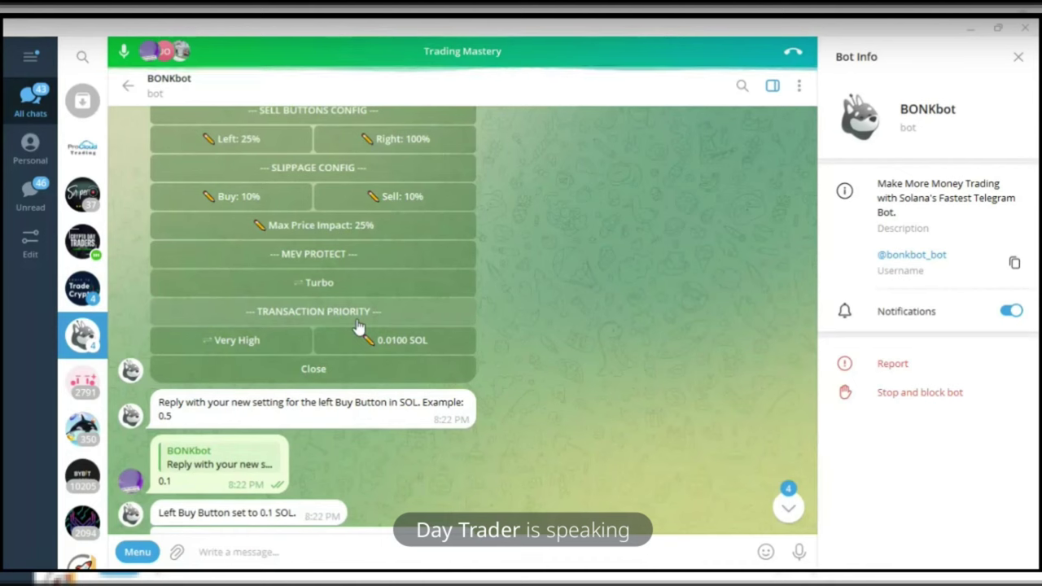
# - Review BONKbot's Menu command list and return to its /home welcome message
pyautogui.scroll(4, 354, 324)
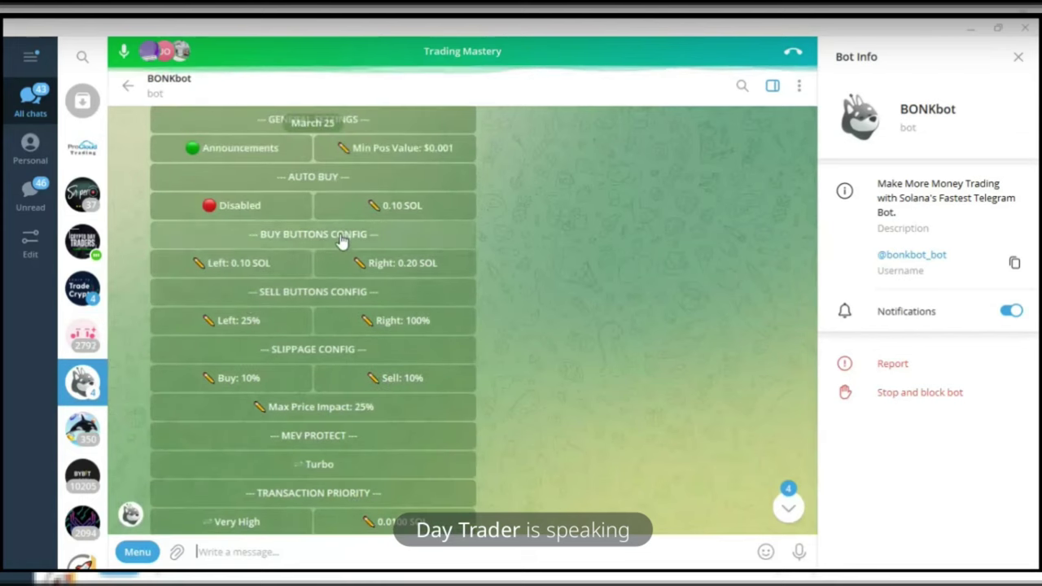
pyautogui.scroll(1, 344, 219)
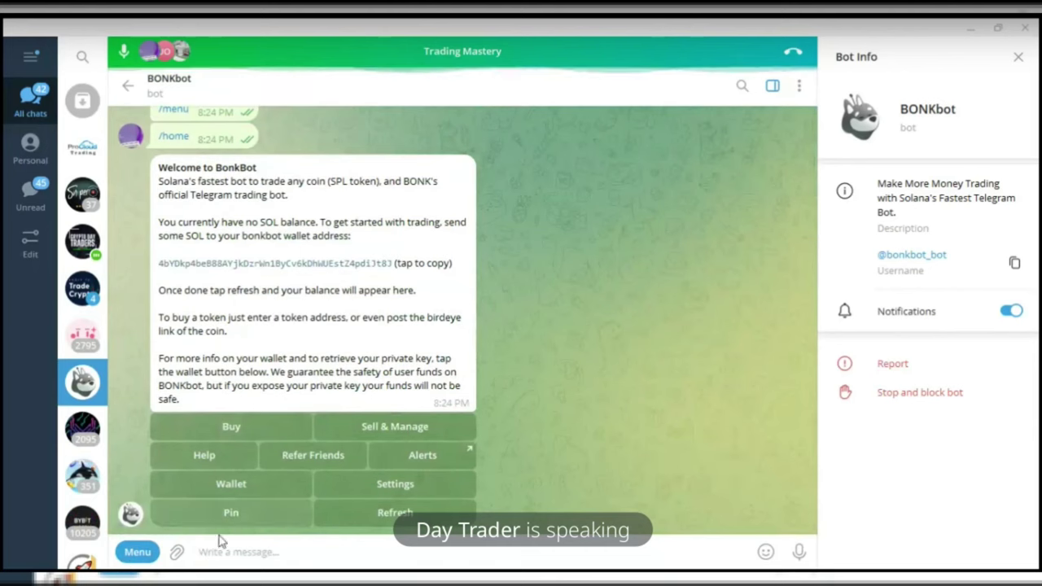
pyautogui.click(138, 553)
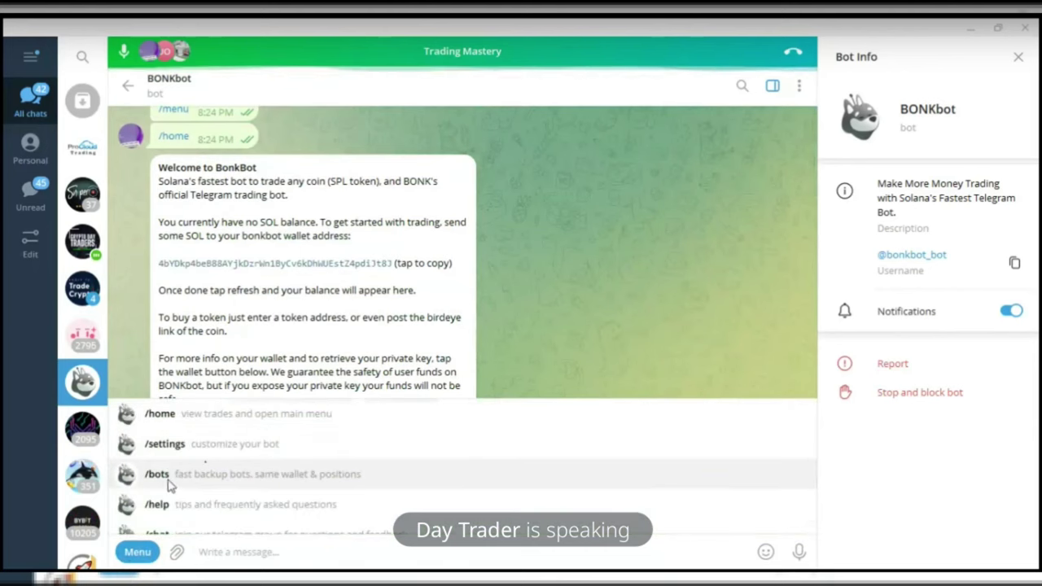
pyautogui.scroll(-1, 171, 513)
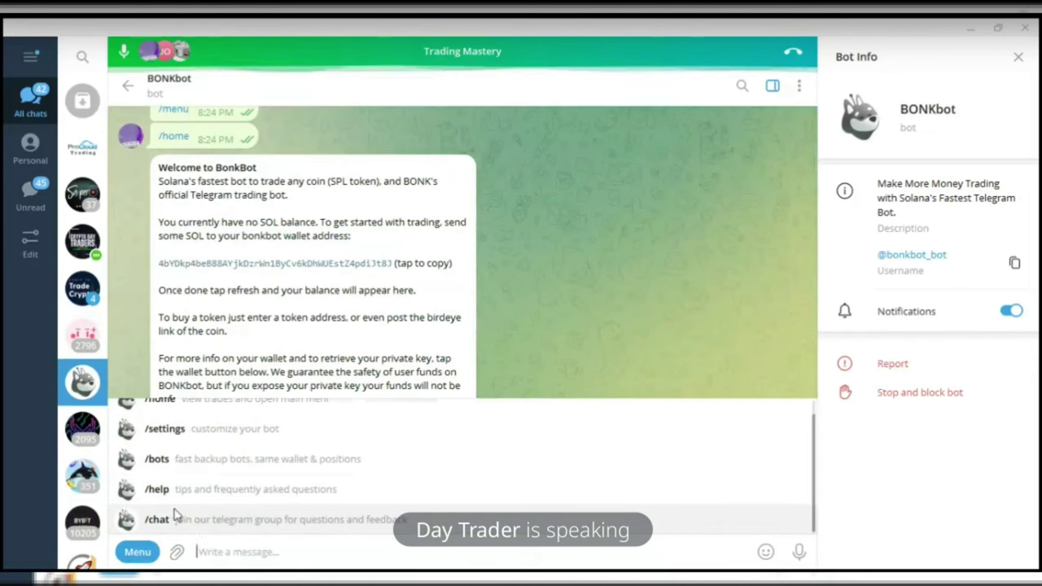
pyautogui.scroll(1, 163, 468)
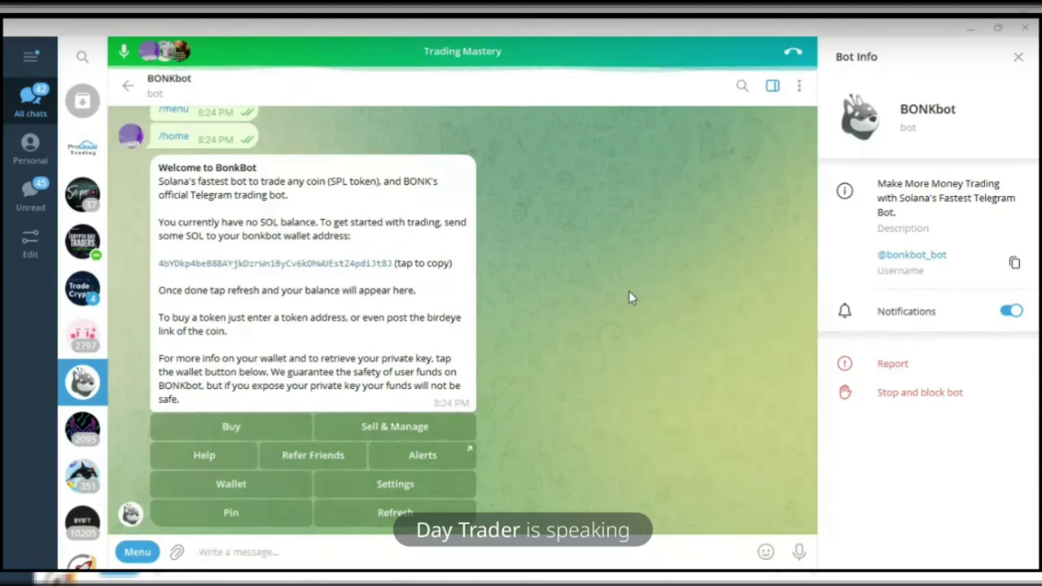
# - Choose Buy under the BonkBot welcome message to get the Buy Token prompt
pyautogui.click(231, 432)
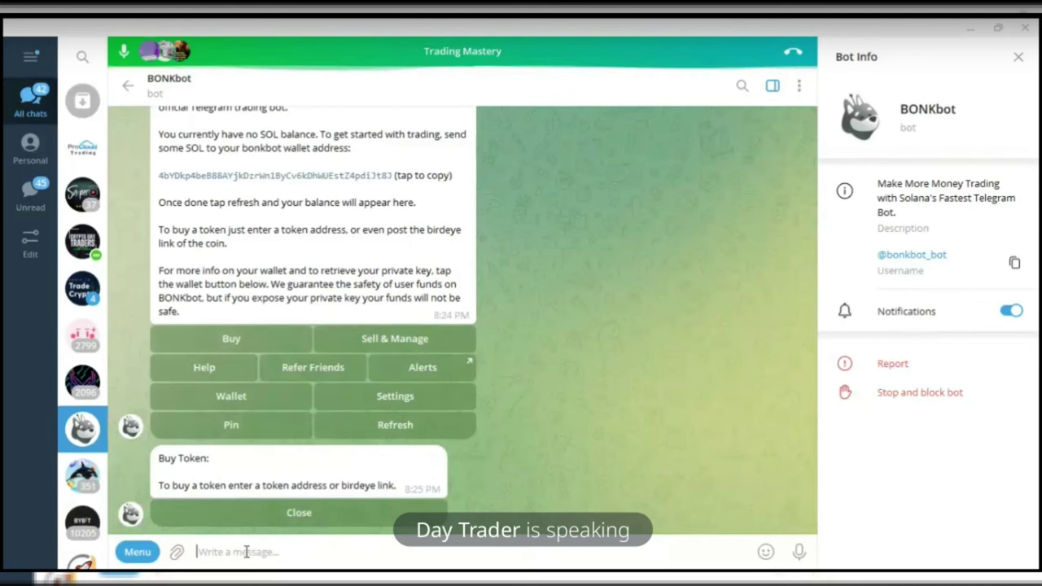
# - Send the token address, then highlight the $BlackRock price $0.00260 and $2.60M market cap
pyautogui.hotkey('ctrl', 'v')
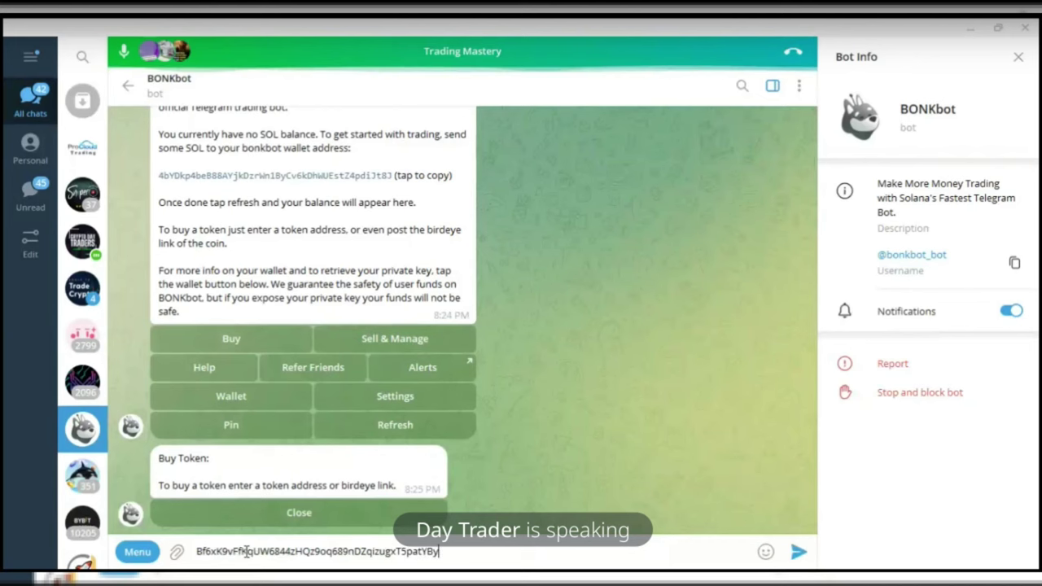
pyautogui.press('Return')
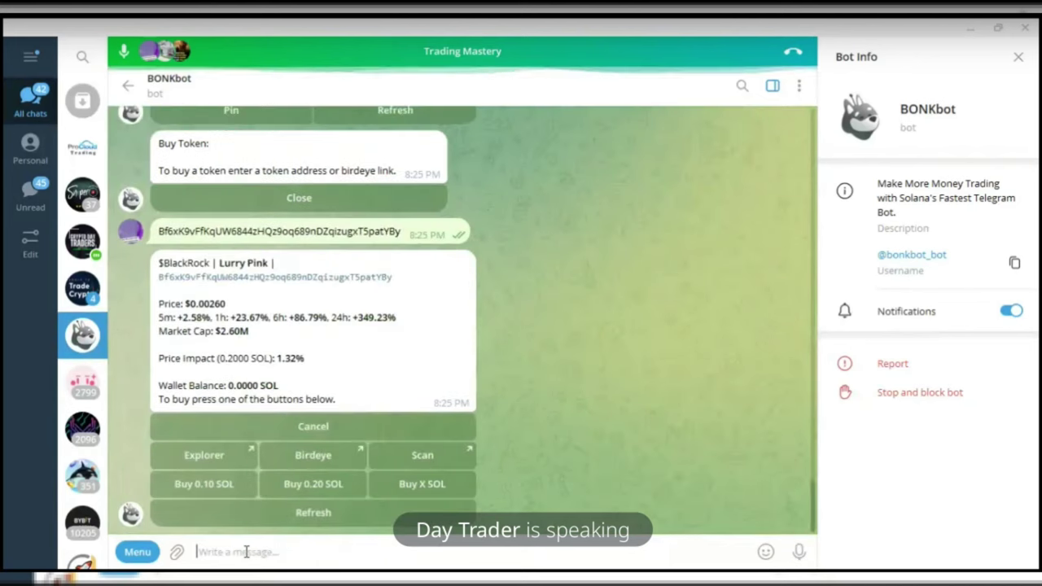
pyautogui.moveTo(193, 303); pyautogui.dragTo(342, 320)
pyautogui.click(169, 317)
pyautogui.click(261, 340)
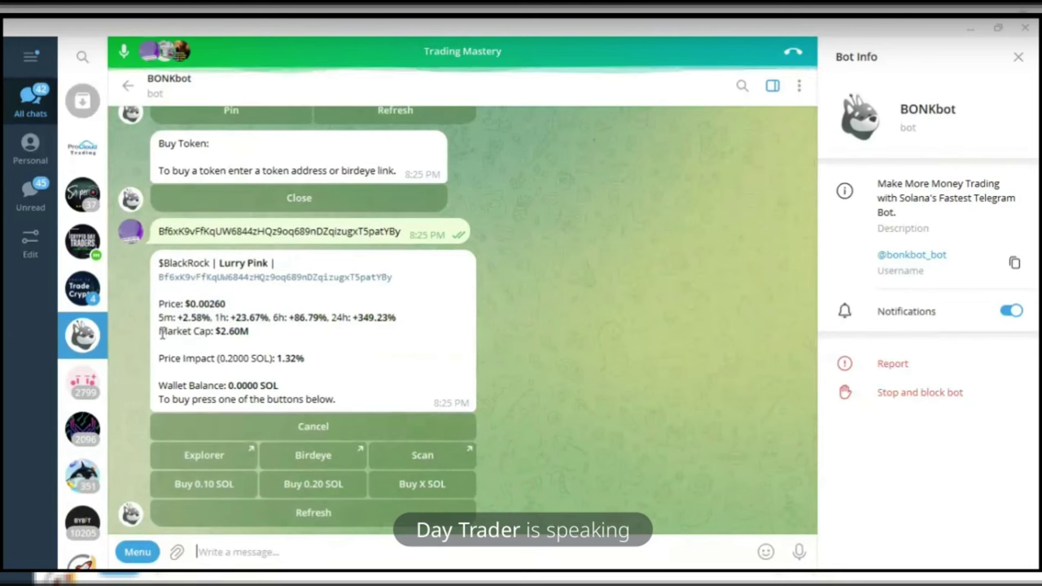
pyautogui.moveTo(160, 332); pyautogui.dragTo(235, 325)
pyautogui.click(269, 376)
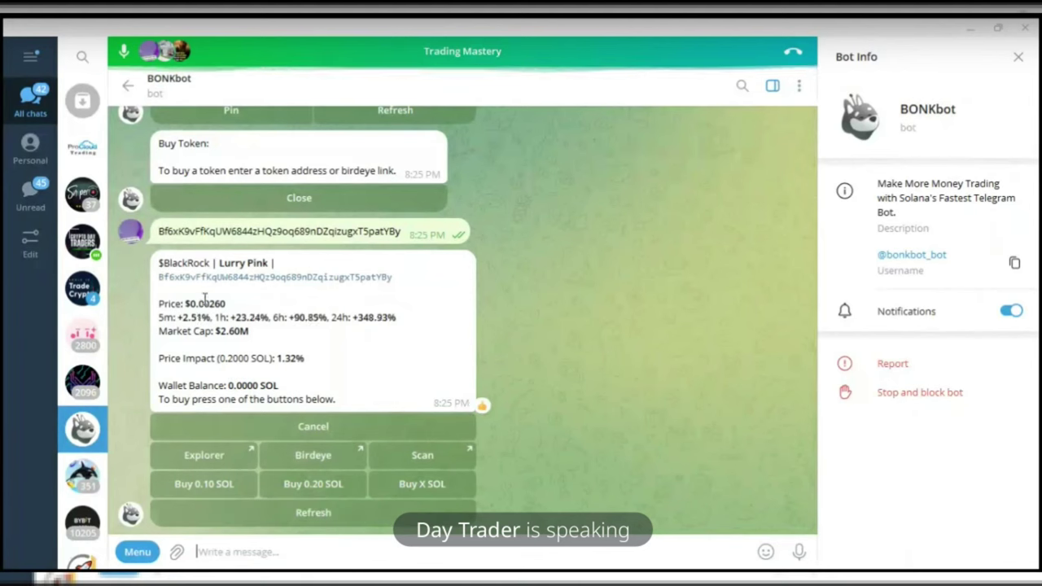
pyautogui.moveTo(182, 303); pyautogui.dragTo(226, 303)
pyautogui.click(221, 331)
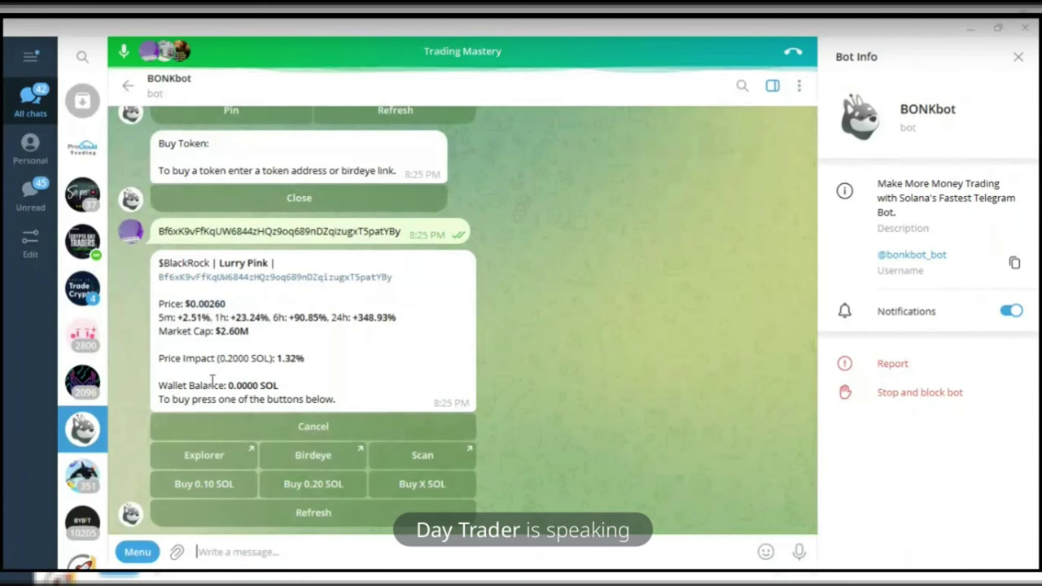
pyautogui.moveTo(157, 385); pyautogui.dragTo(282, 383)
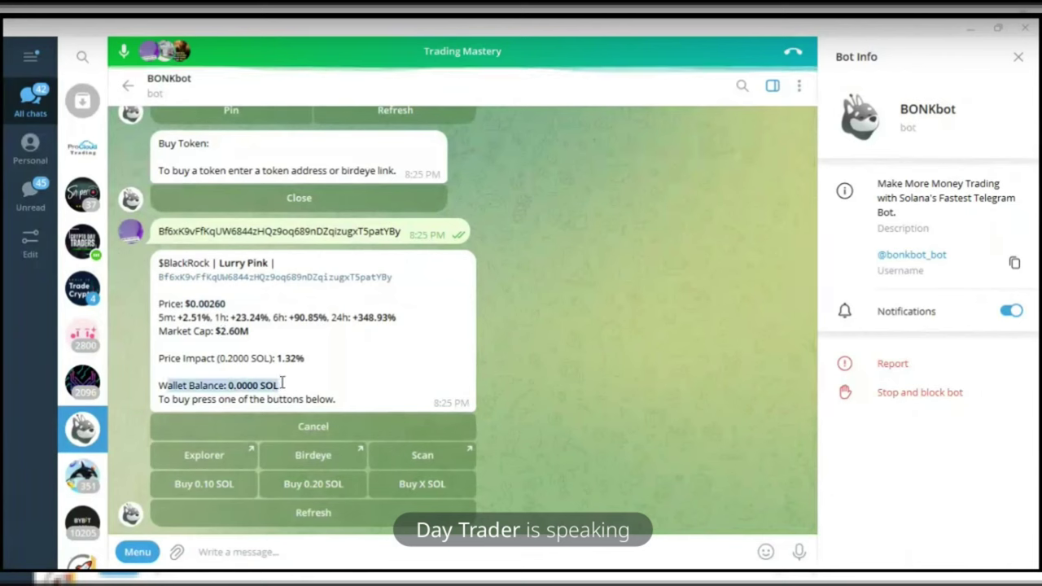
pyautogui.click(248, 385)
pyautogui.doubleClick(240, 386)
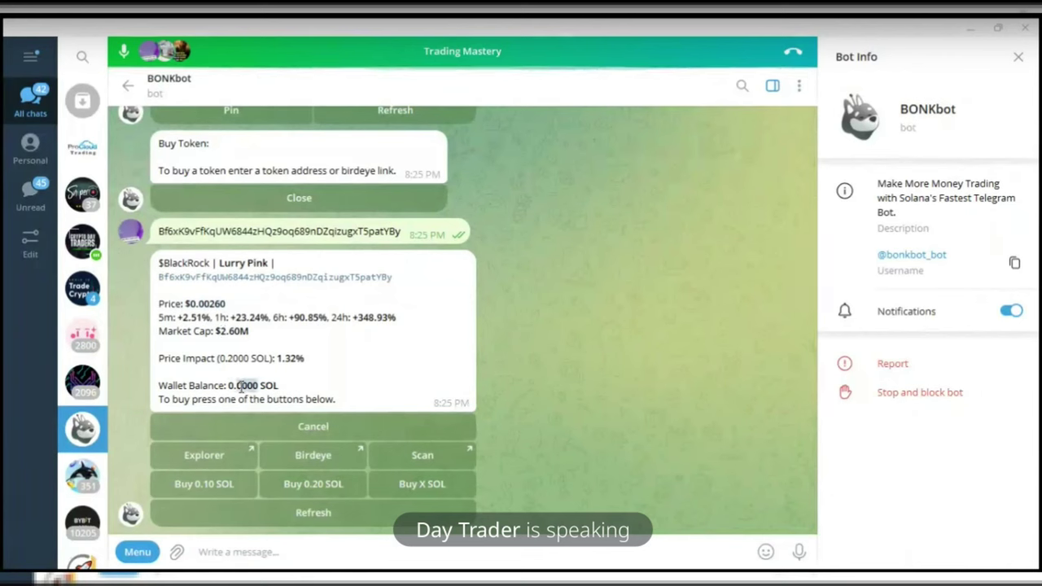